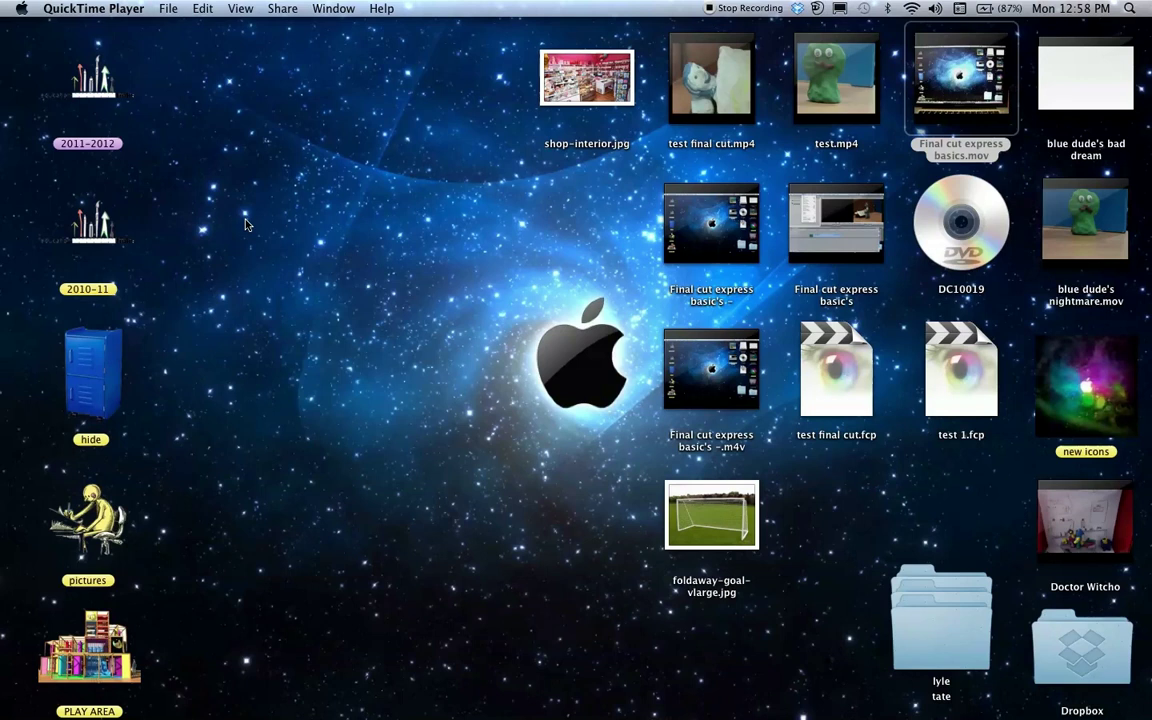
Launch FrameByFrame and set the video input to the DV-VCR camcorder.
{"action": "mouse_move", "coordinate": [607, 712]}
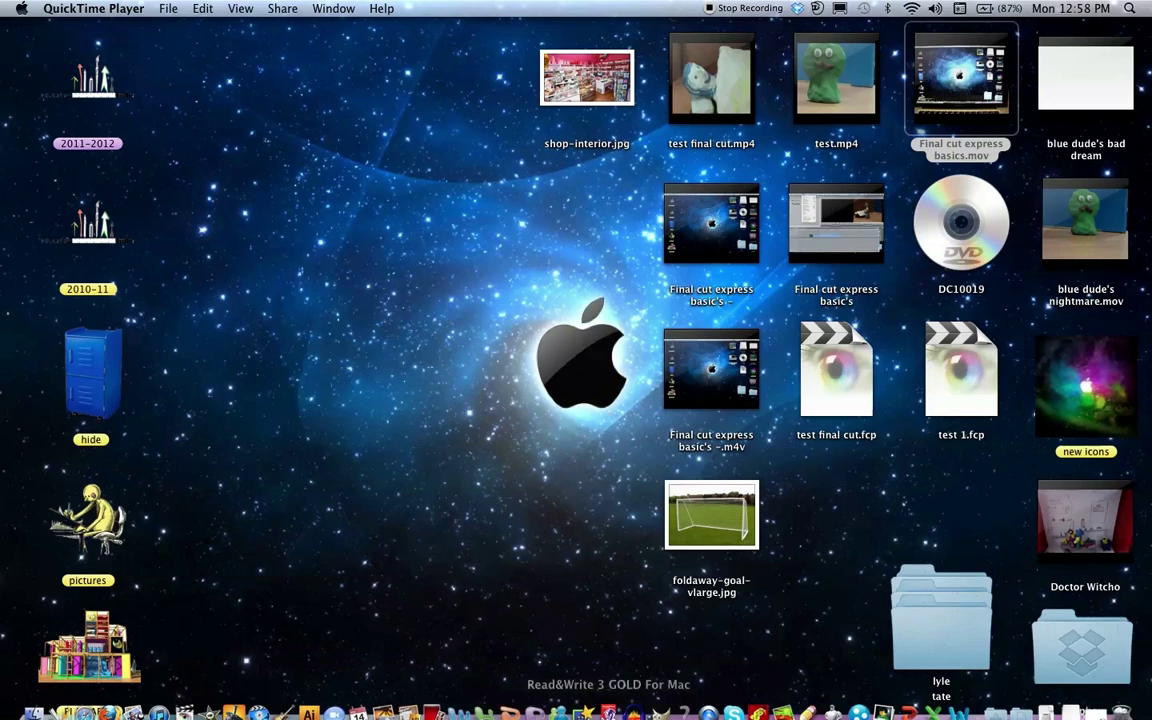
{"action": "left_click", "coordinate": [884, 703]}
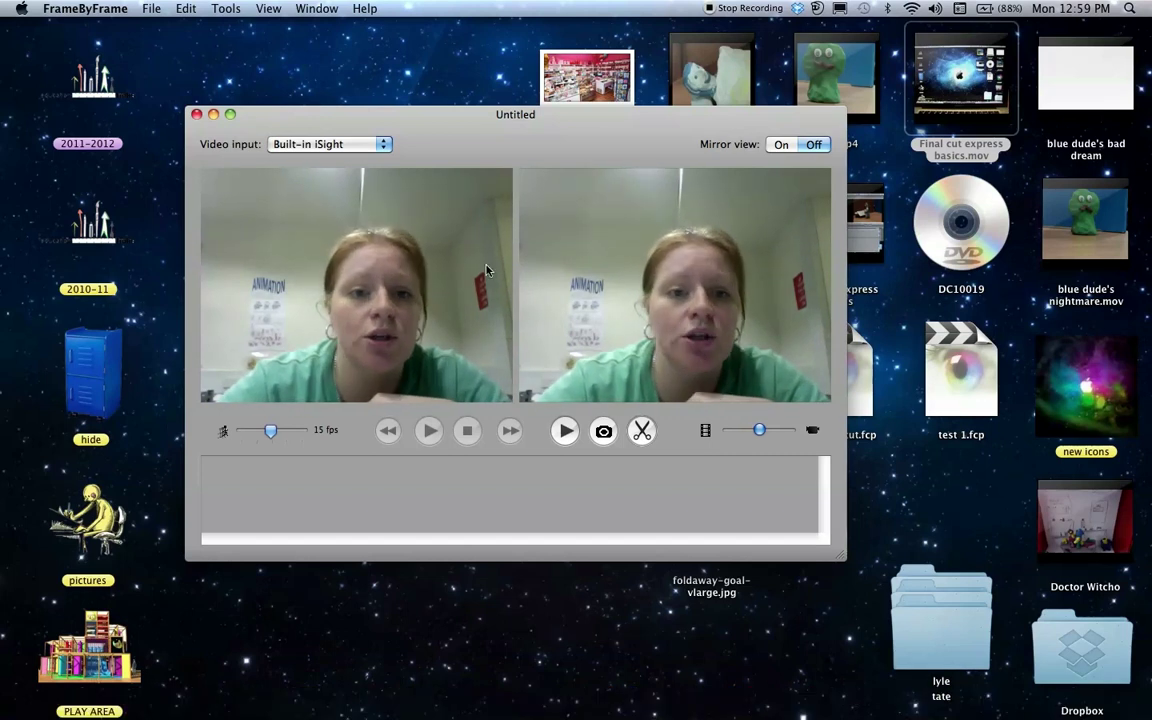
{"action": "left_click", "coordinate": [380, 145]}
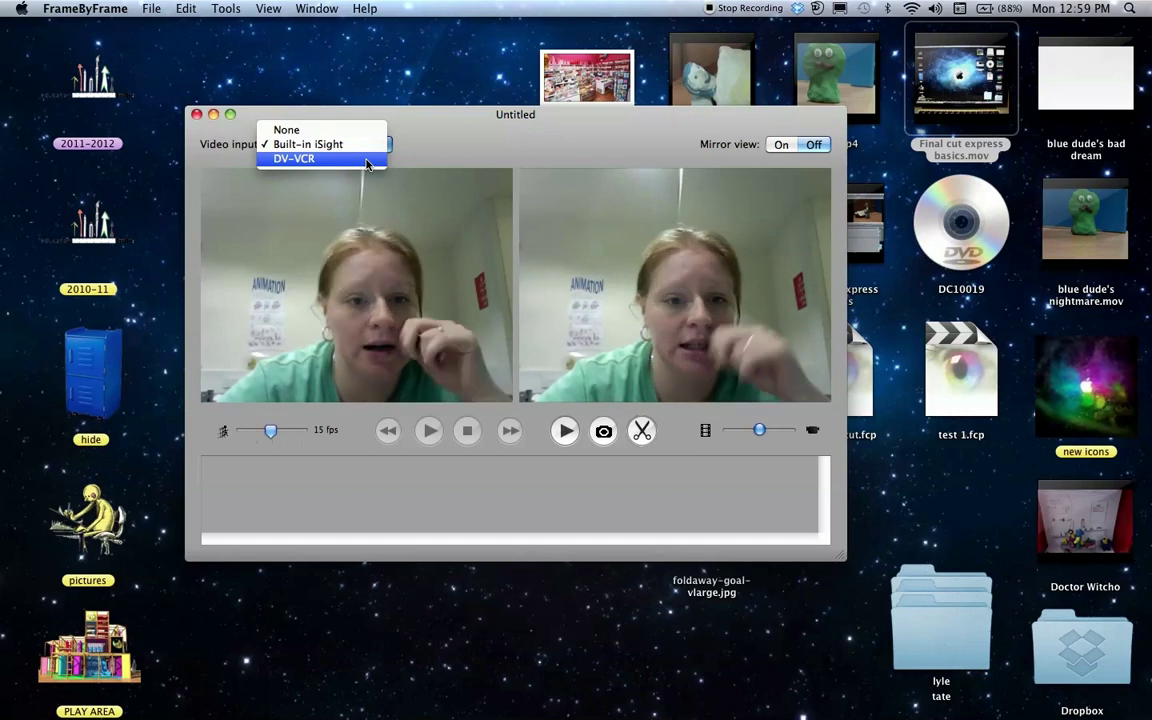
{"action": "left_click", "coordinate": [367, 159]}
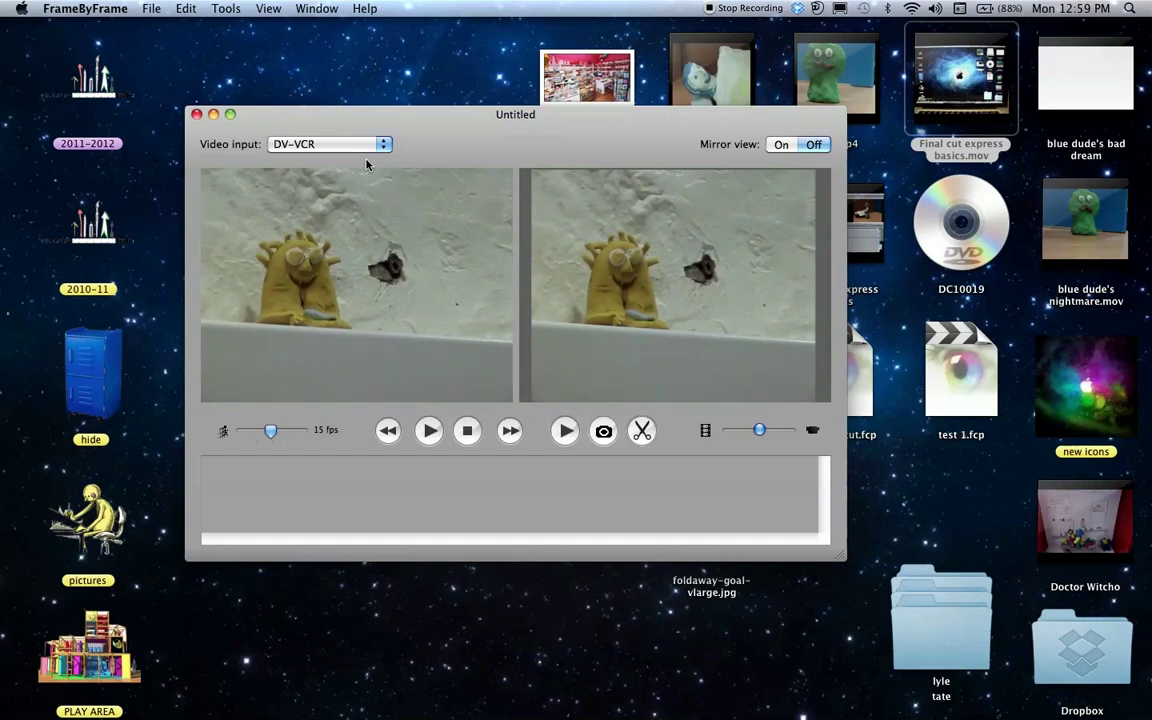
Capture 12 frames of the clay figure stepping left until only the empty wall remains.
{"action": "key", "text": "space"}
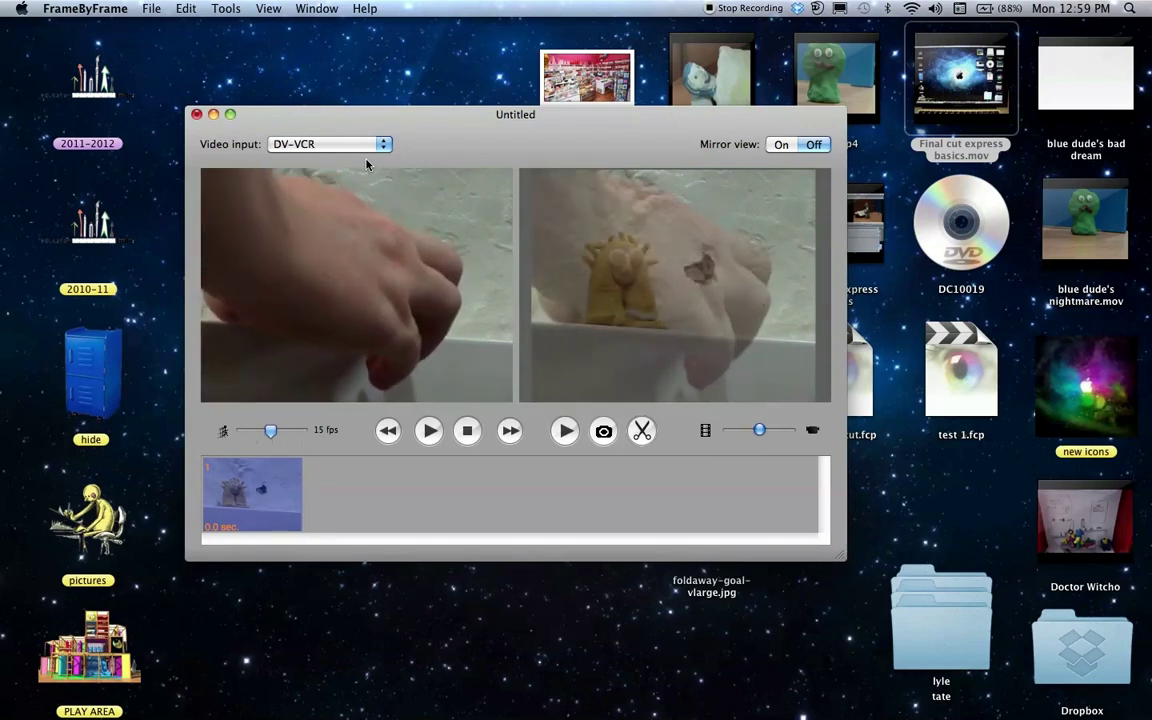
{"action": "key", "text": "space"}
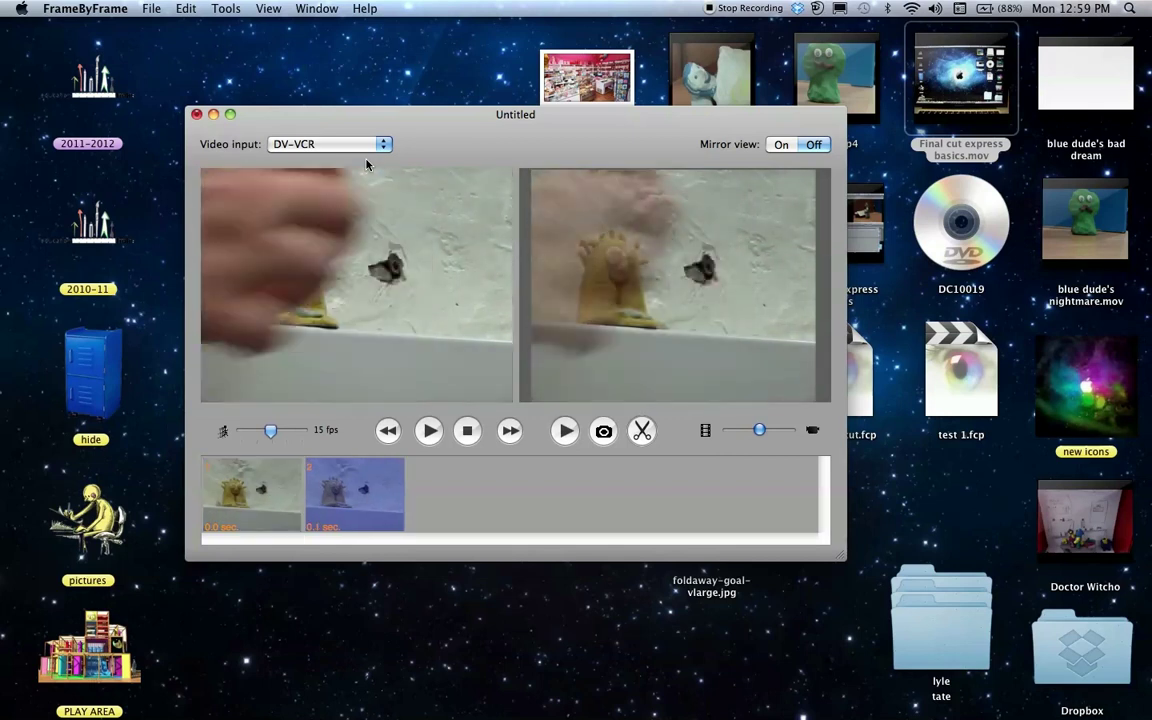
{"action": "key", "text": "space"}
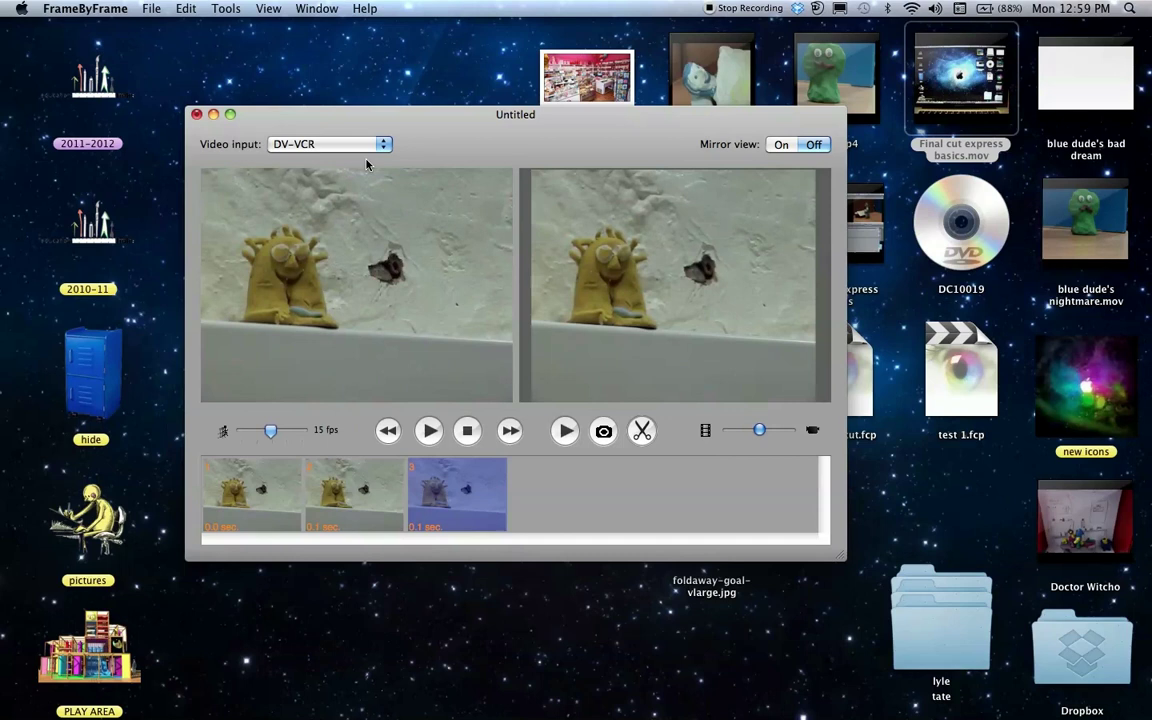
{"action": "key", "text": "space"}
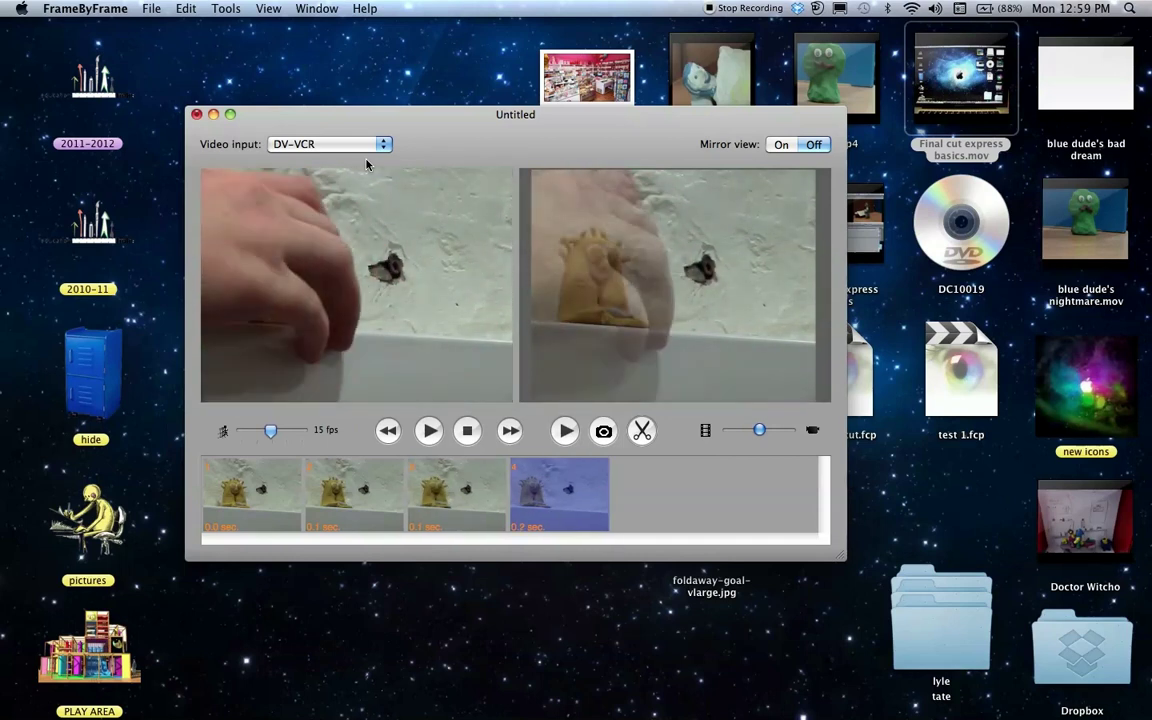
{"action": "key", "text": "space"}
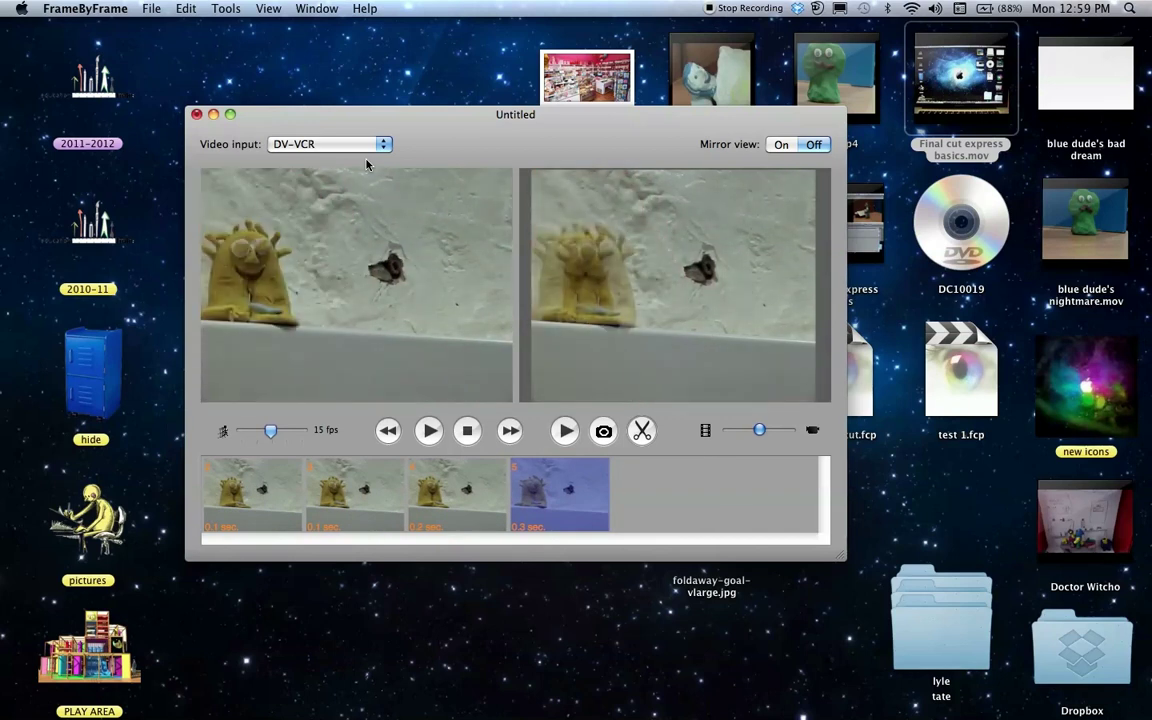
{"action": "key", "text": "space"}
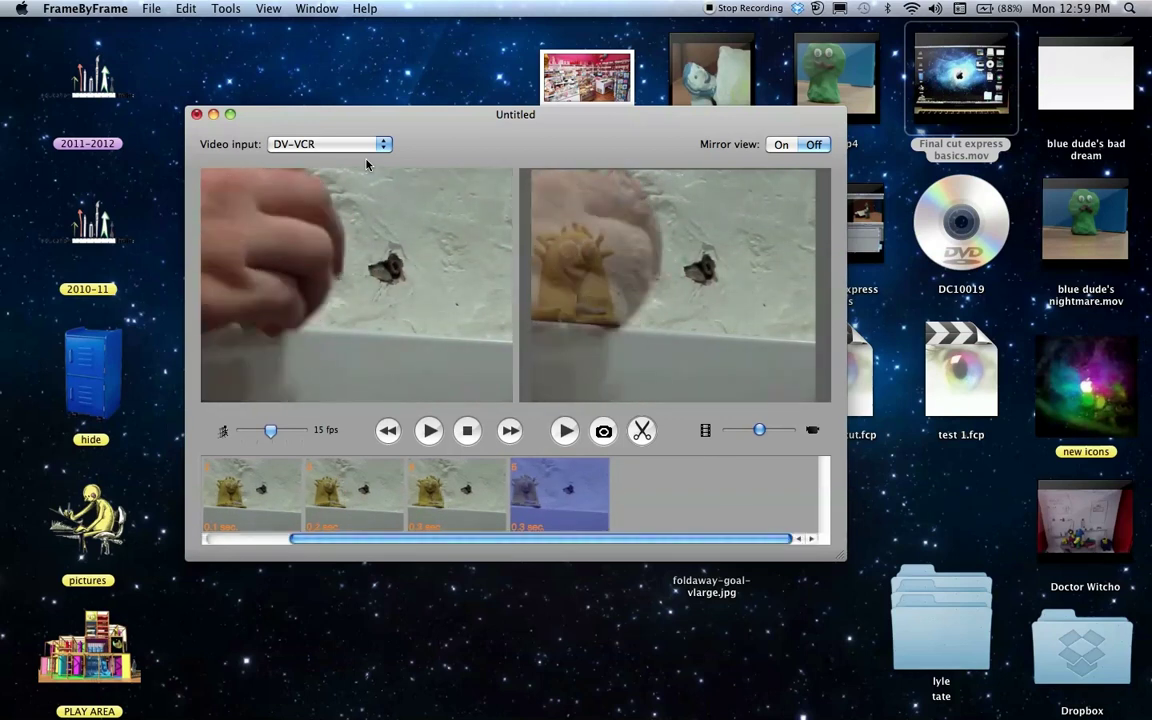
{"action": "key", "text": "space"}
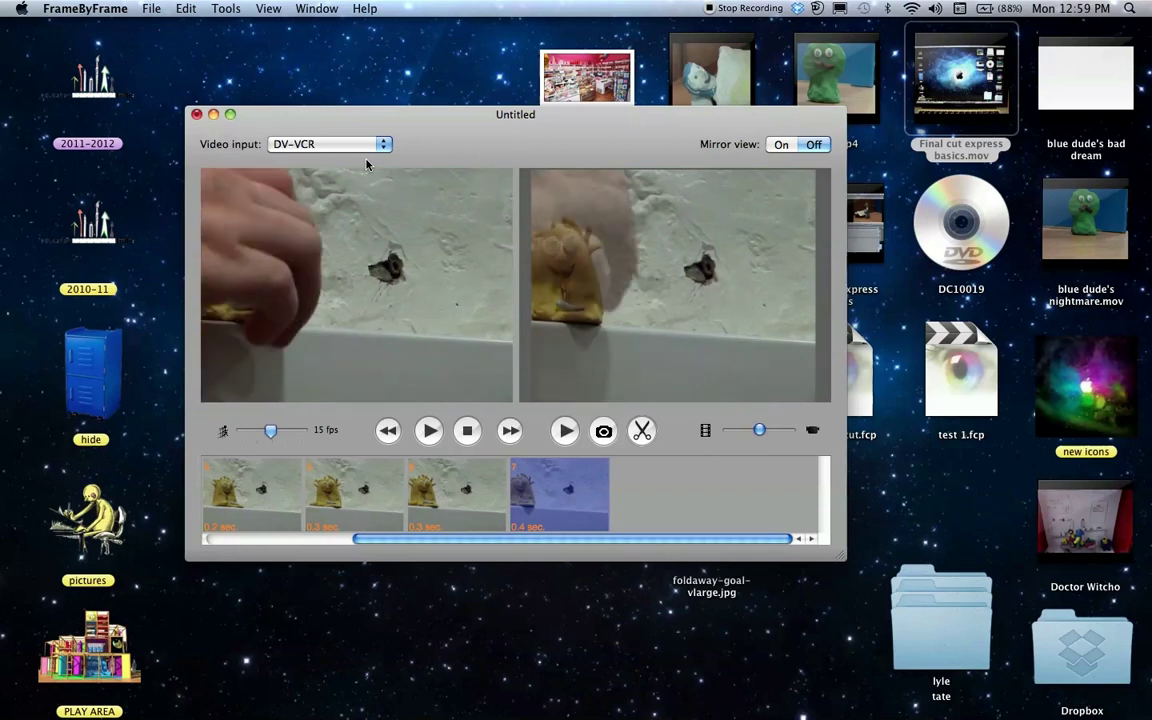
{"action": "key", "text": "space"}
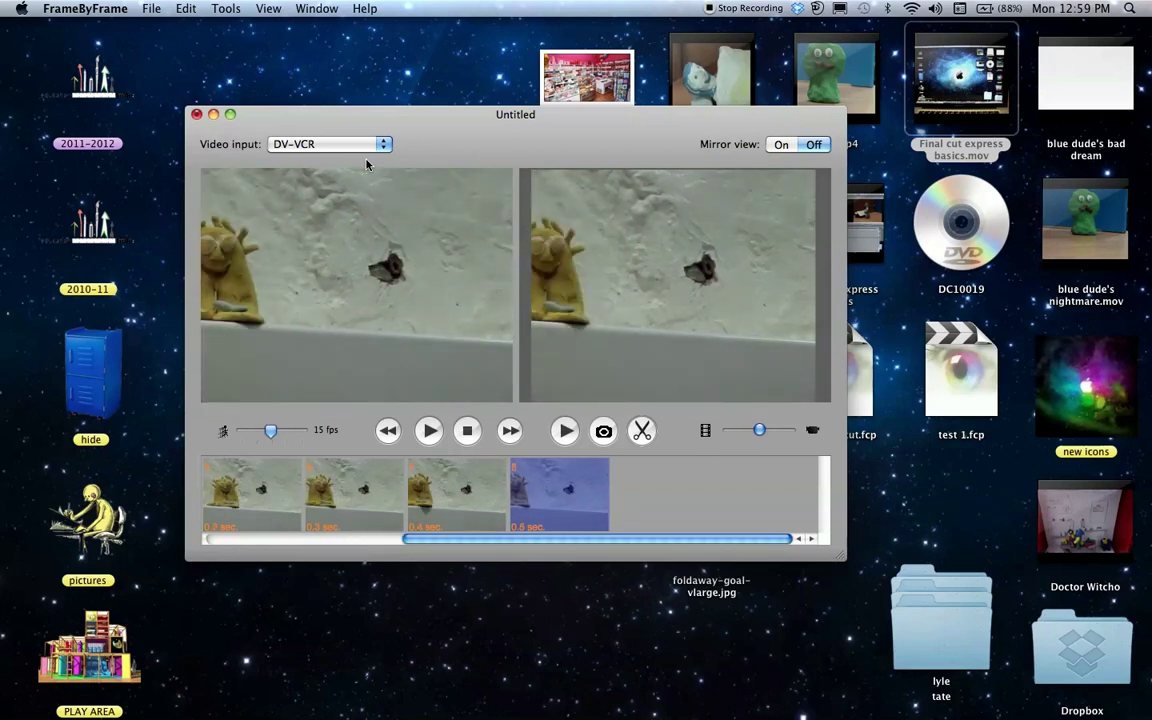
{"action": "key", "text": "space"}
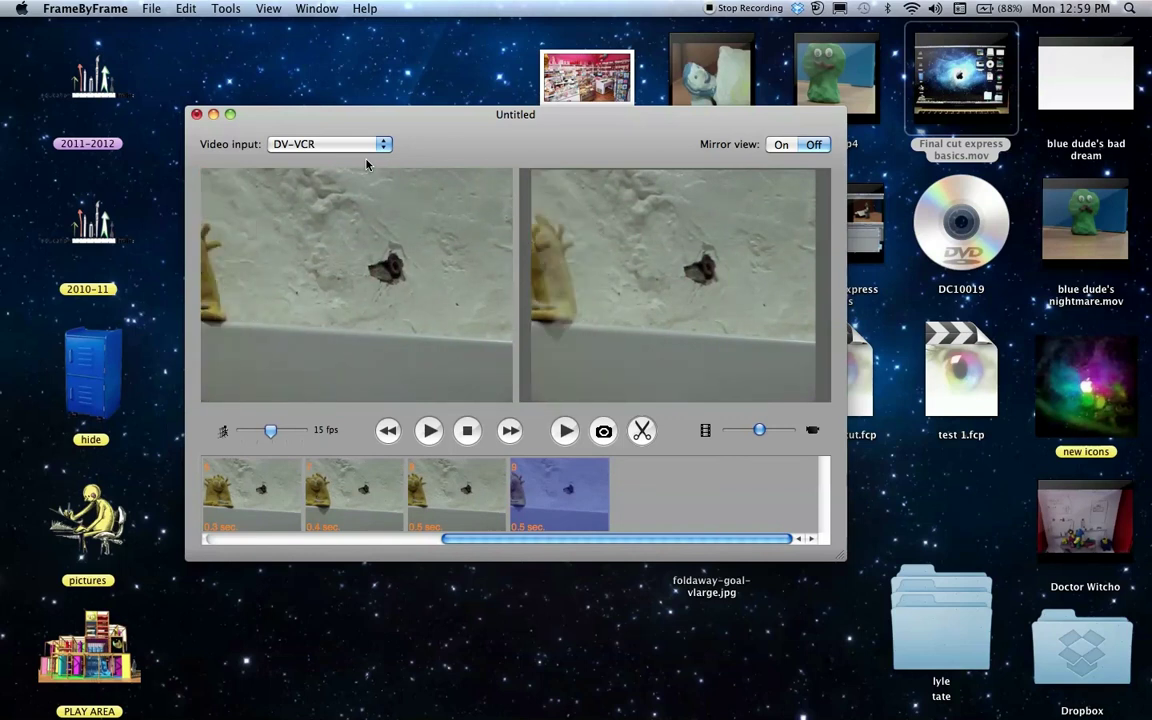
{"action": "key", "text": "space"}
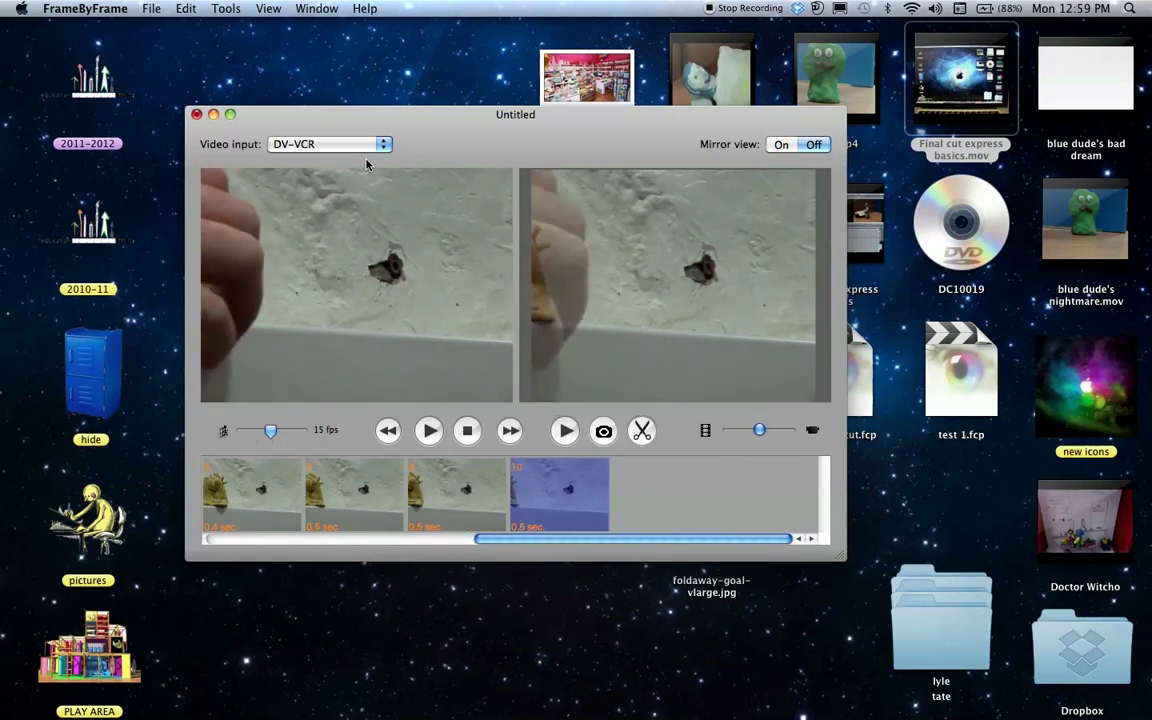
{"action": "key", "text": "space"}
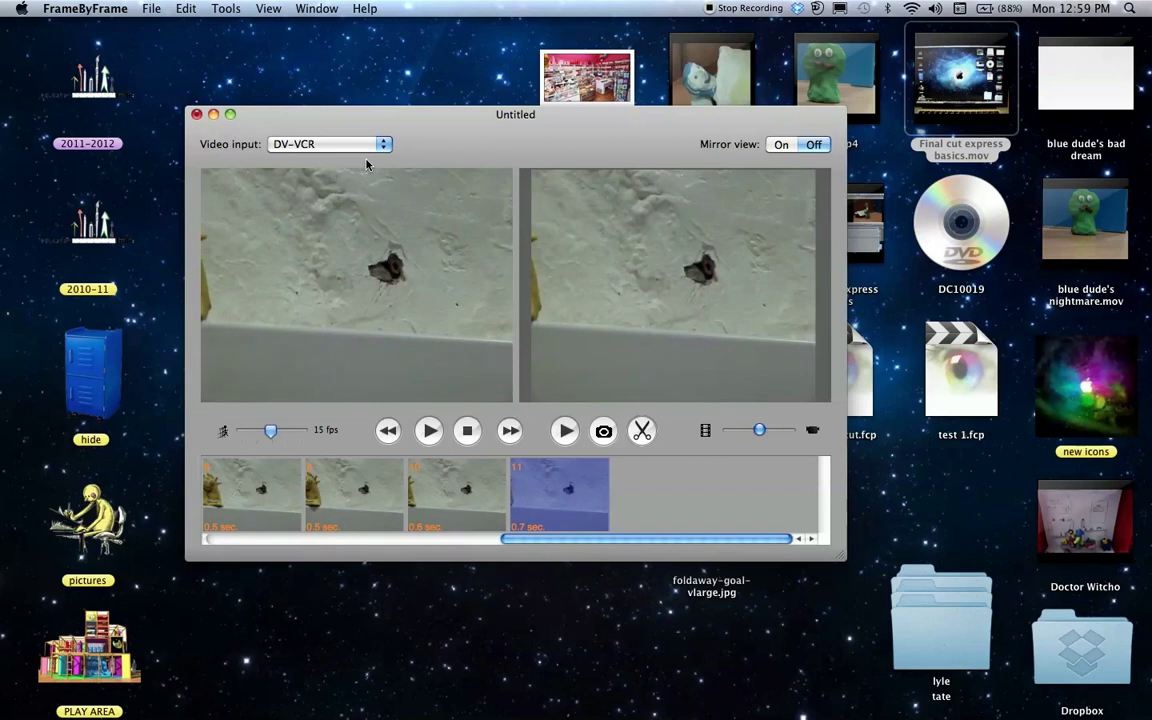
{"action": "key", "text": "space"}
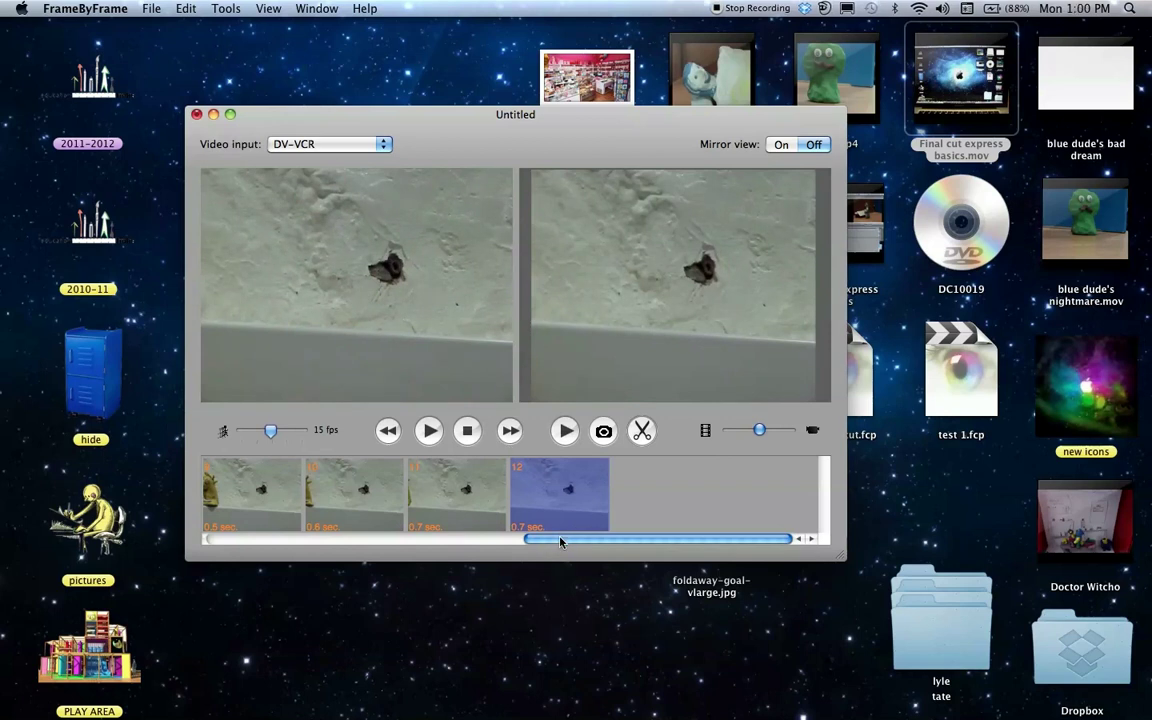
Play the 12-frame clip from frame one, then lower the frame rate from 15 to 7 fps and replay it.
{"action": "left_click_drag", "start_coordinate": [551, 545], "coordinate": [220, 545]}
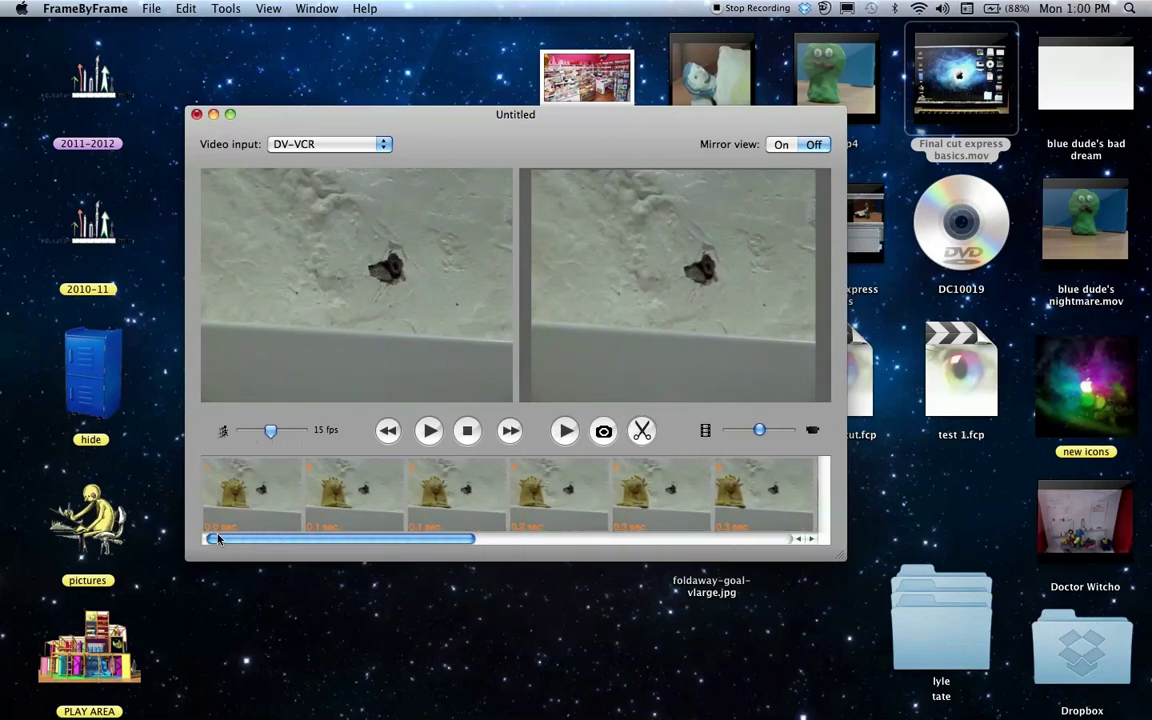
{"action": "left_click", "coordinate": [236, 500]}
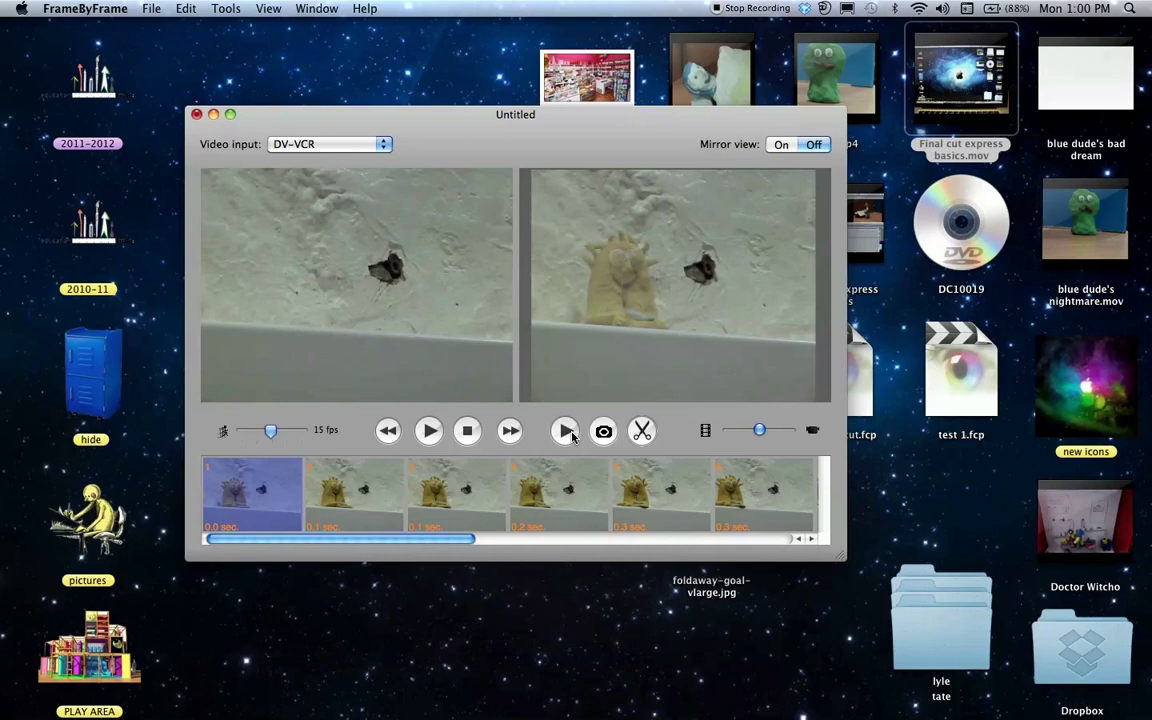
{"action": "left_click", "coordinate": [566, 432]}
{"action": "left_click", "coordinate": [572, 436]}
{"action": "left_click_drag", "start_coordinate": [280, 439], "coordinate": [256, 433]}
{"action": "left_click", "coordinate": [566, 432]}
Cut the last frame from the filmstrip so the clip ends at frame 11.
{"action": "scroll", "coordinate": [645, 495], "scroll_direction": "right", "scroll_amount": 10}
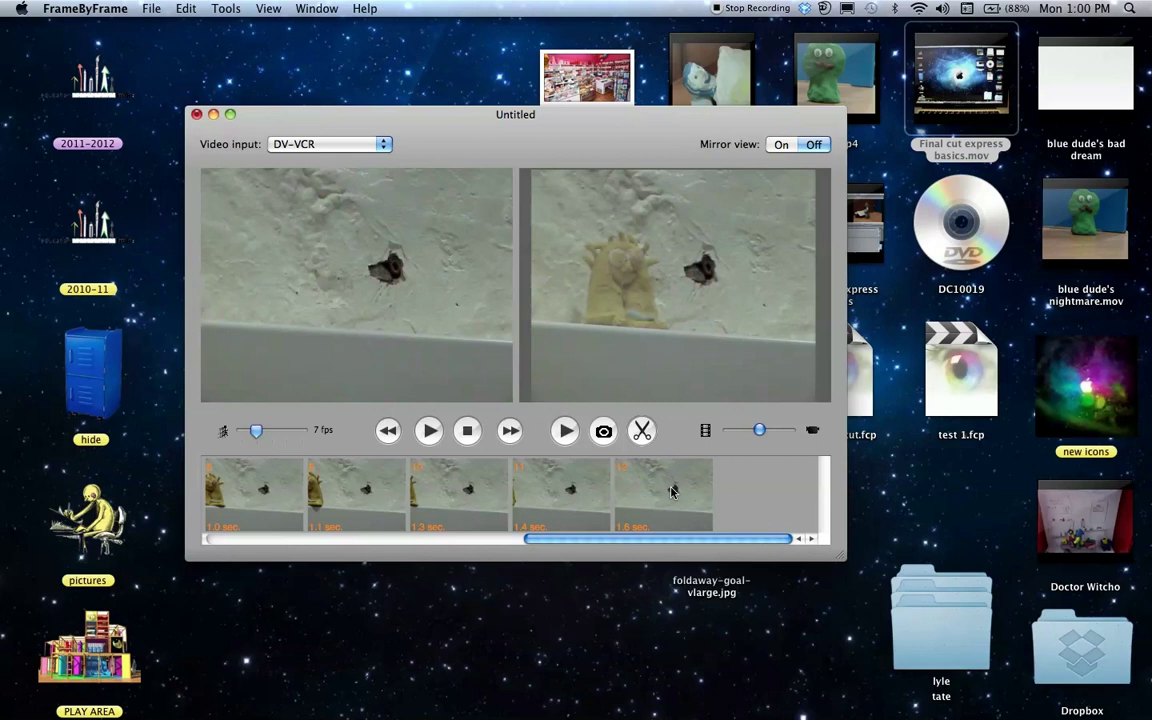
{"action": "left_click", "coordinate": [653, 497]}
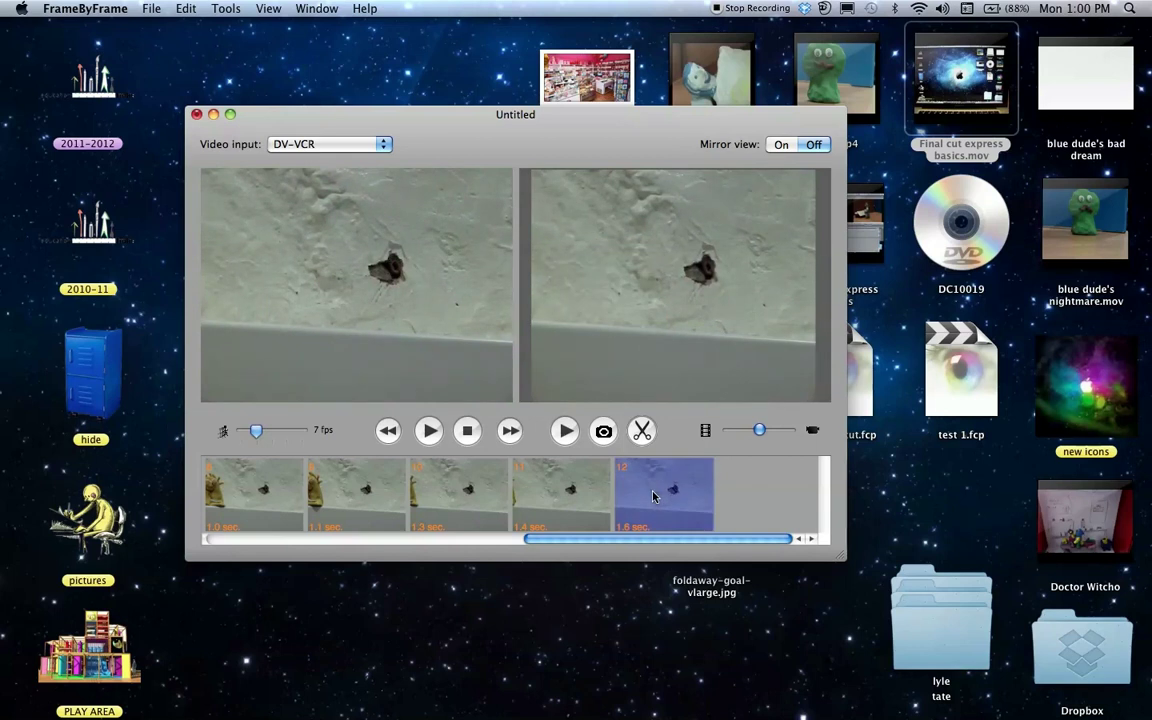
{"action": "left_click", "coordinate": [643, 431]}
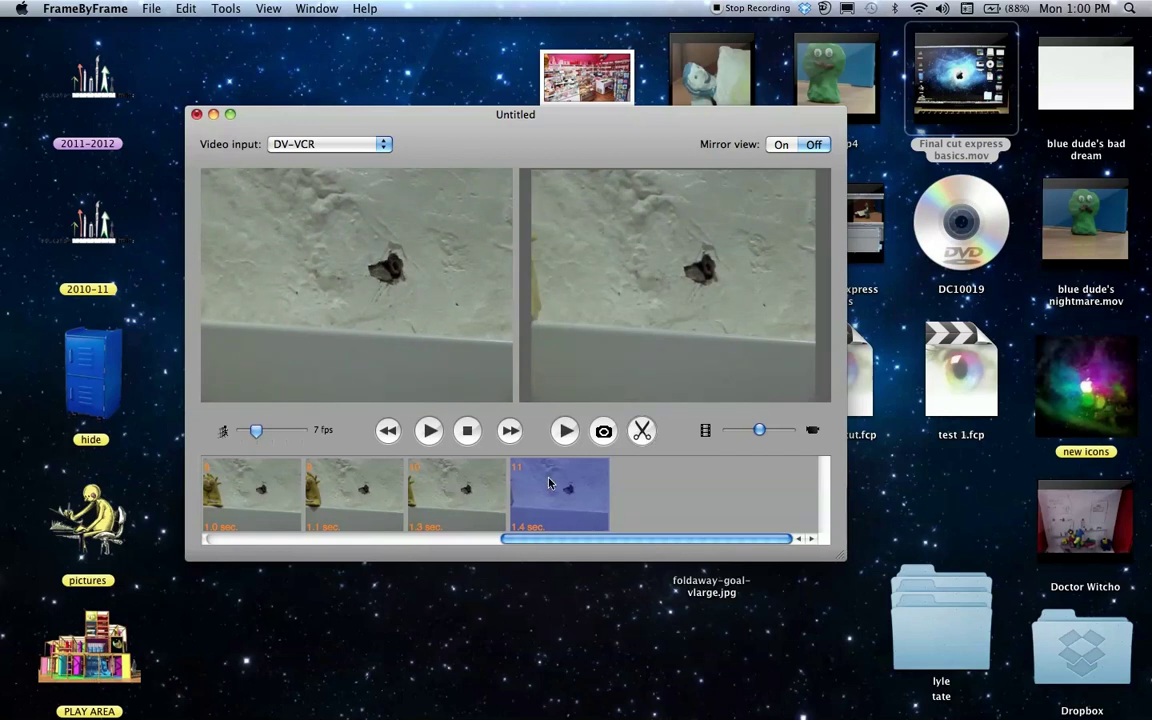
{"action": "left_click_drag", "start_coordinate": [546, 484], "coordinate": [602, 497]}
{"action": "left_click_drag", "start_coordinate": [760, 432], "coordinate": [724, 433]}
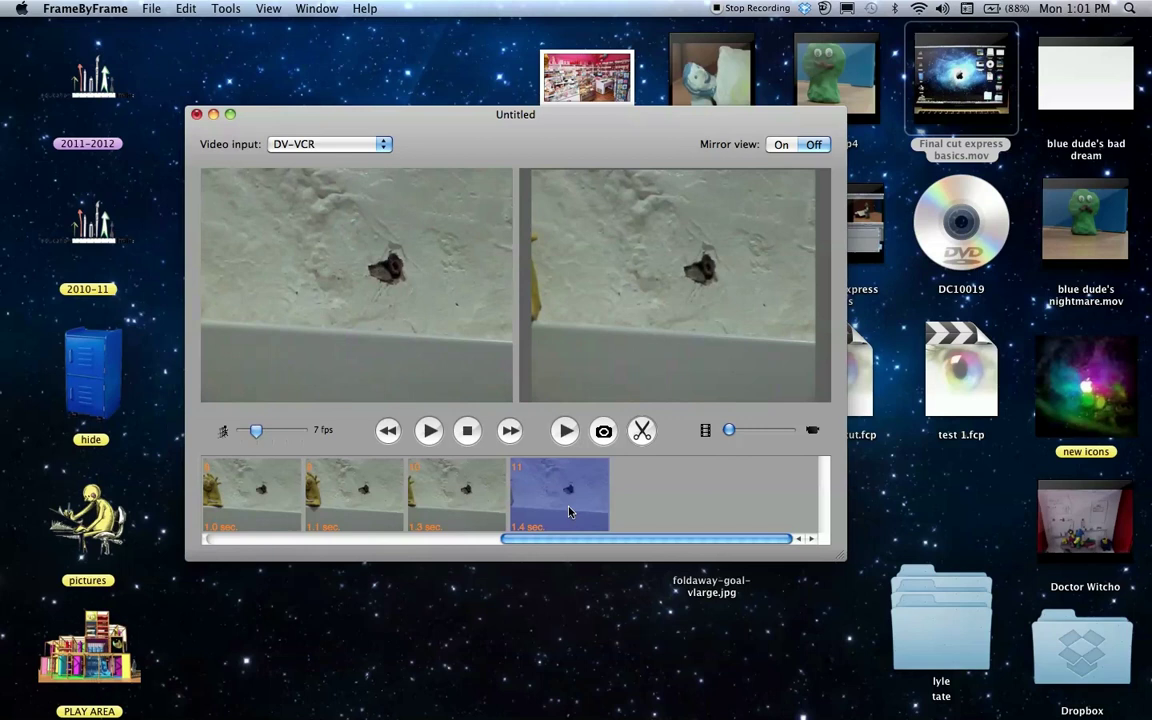
{"action": "left_click_drag", "start_coordinate": [729, 432], "coordinate": [812, 433]}
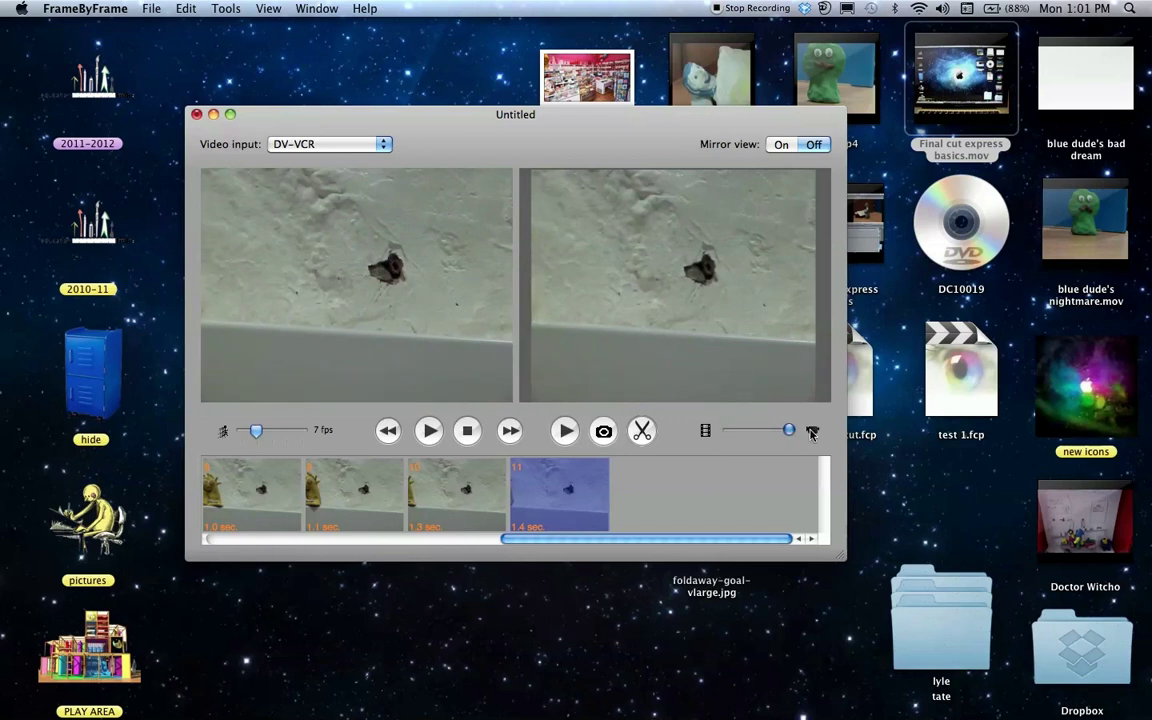
{"action": "left_click_drag", "start_coordinate": [787, 431], "coordinate": [727, 431]}
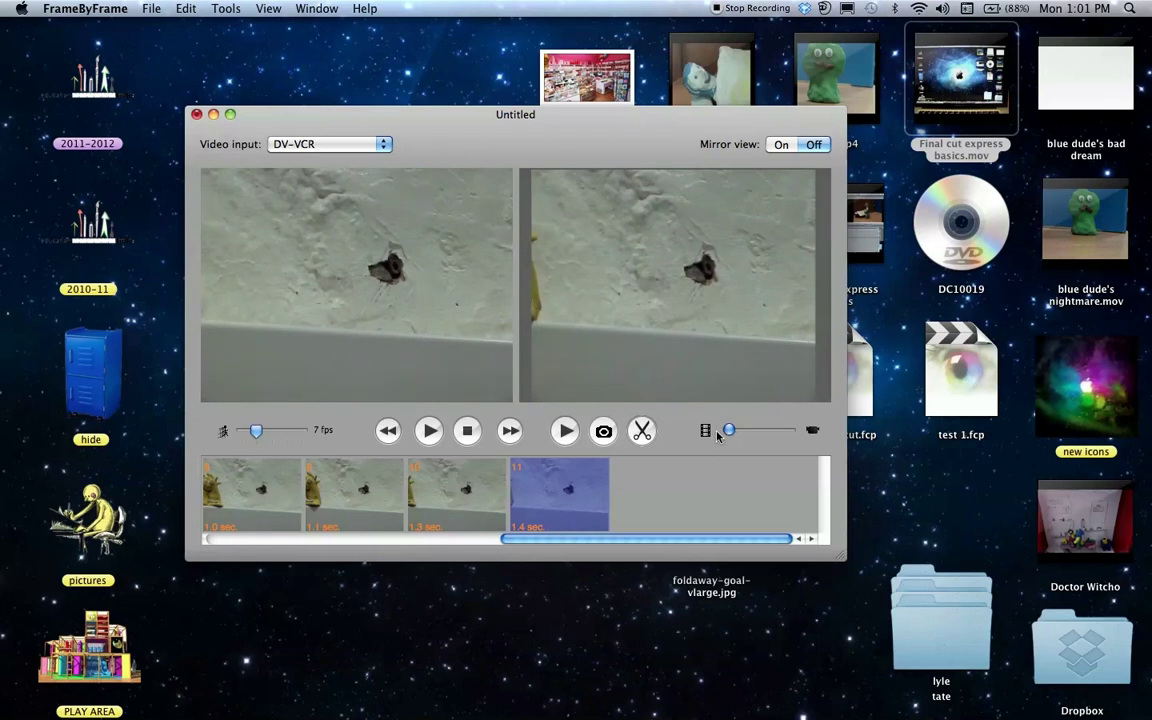
{"action": "left_click_drag", "start_coordinate": [729, 430], "coordinate": [762, 430]}
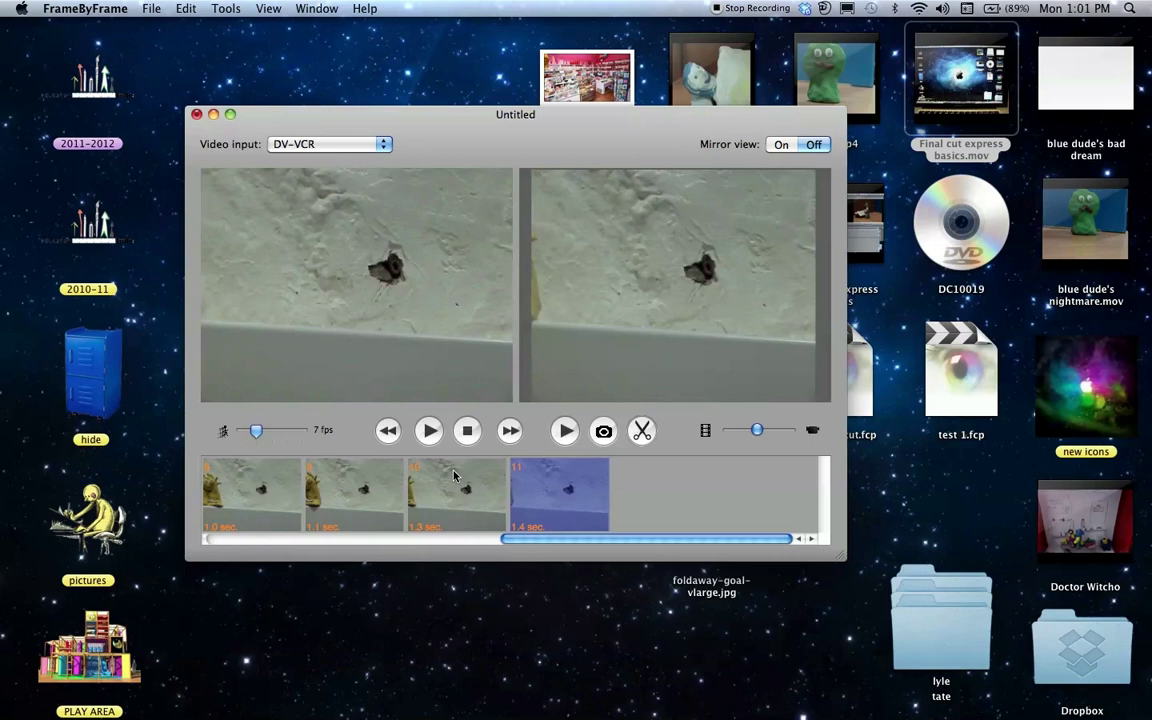
{"action": "left_click", "coordinate": [450, 478]}
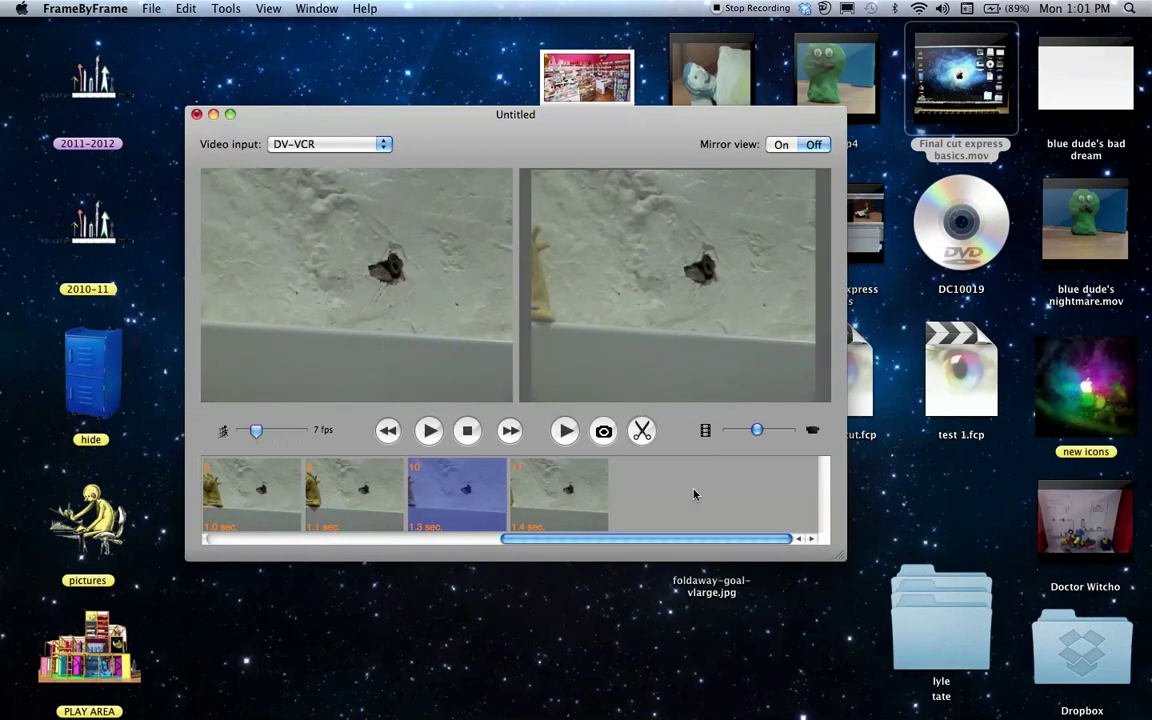
Export the movie as 'yellow dude' on the Desktop with the Animation codec, then close without saving.
{"action": "left_click", "coordinate": [195, 11]}
{"action": "mouse_move", "coordinate": [155, 10]}
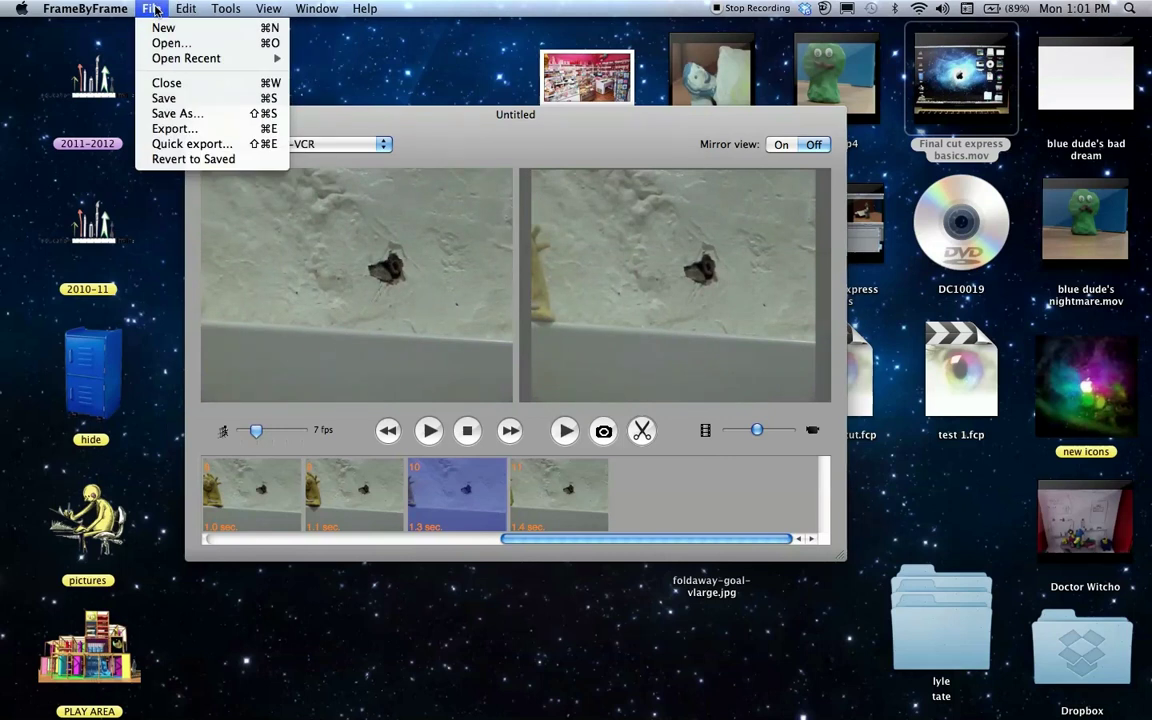
{"action": "left_click", "coordinate": [175, 128]}
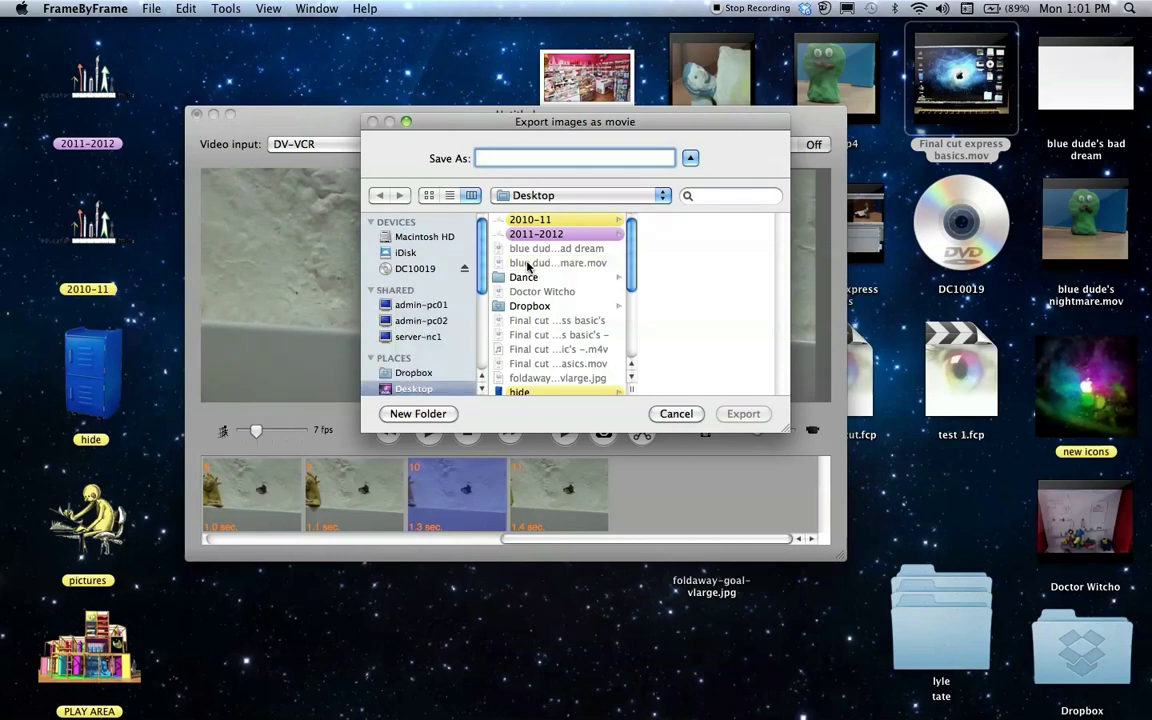
{"action": "type", "text": "yellow du"}
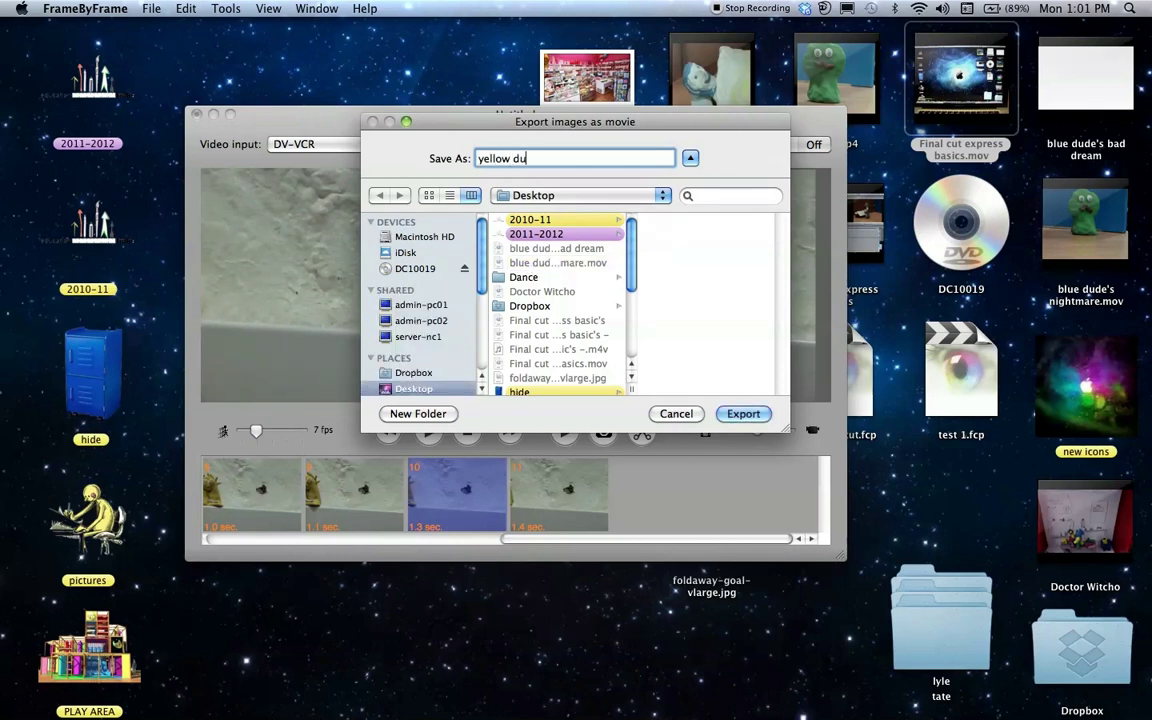
{"action": "type", "text": "de"}
{"action": "left_click", "coordinate": [745, 413]}
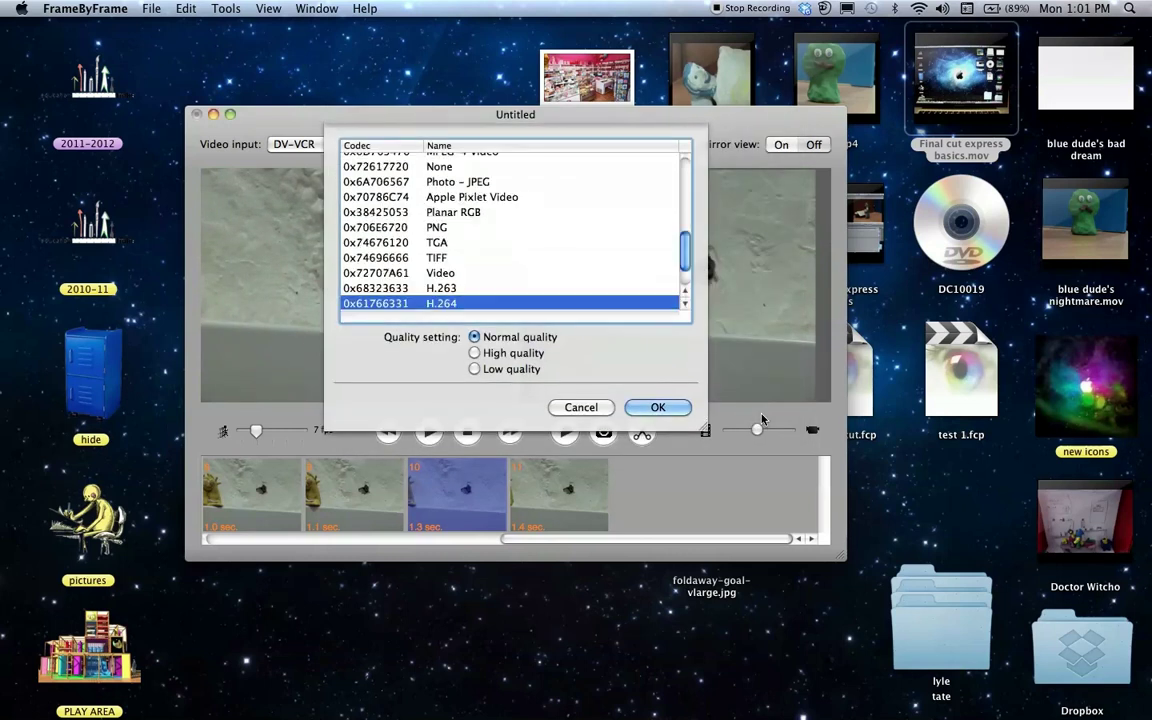
{"action": "scroll", "coordinate": [510, 280], "scroll_direction": "up", "scroll_amount": 10}
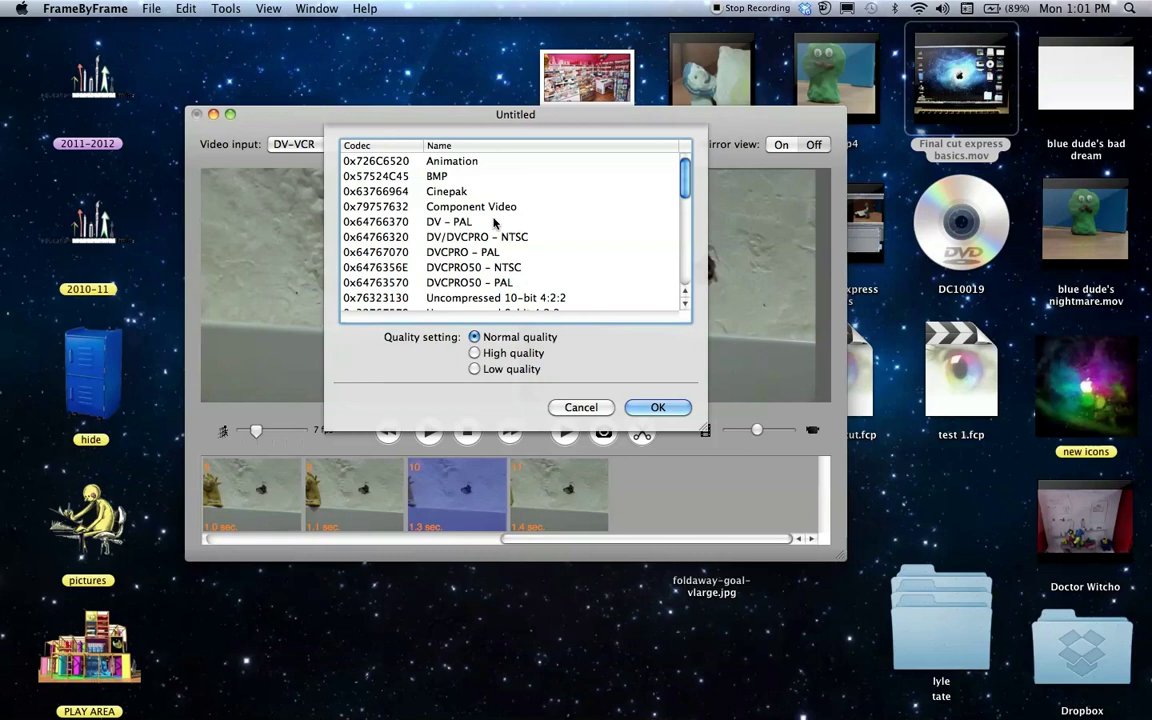
{"action": "left_click", "coordinate": [447, 162]}
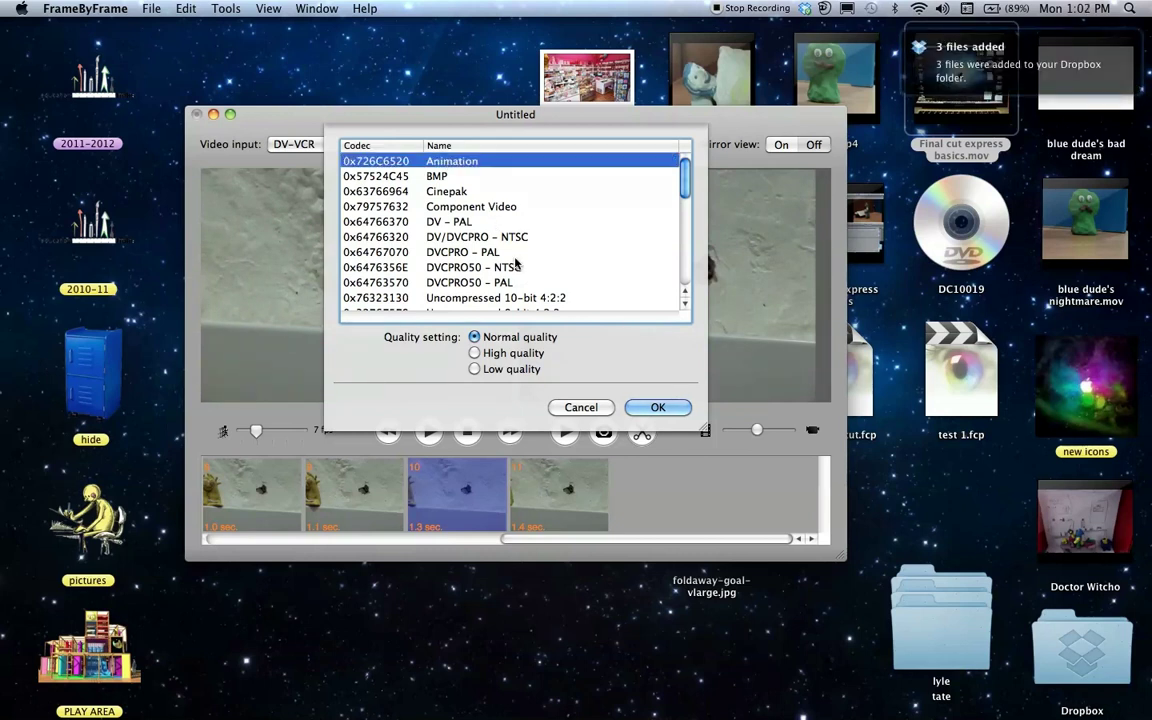
{"action": "left_click", "coordinate": [658, 408]}
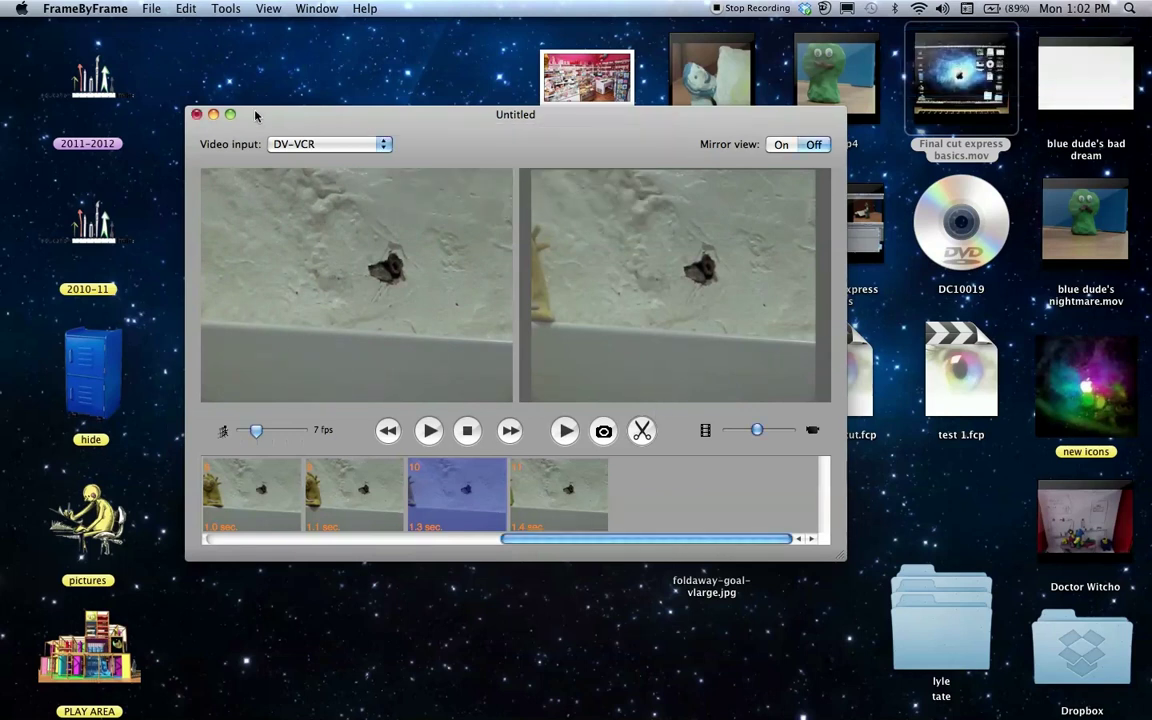
{"action": "left_click", "coordinate": [197, 115]}
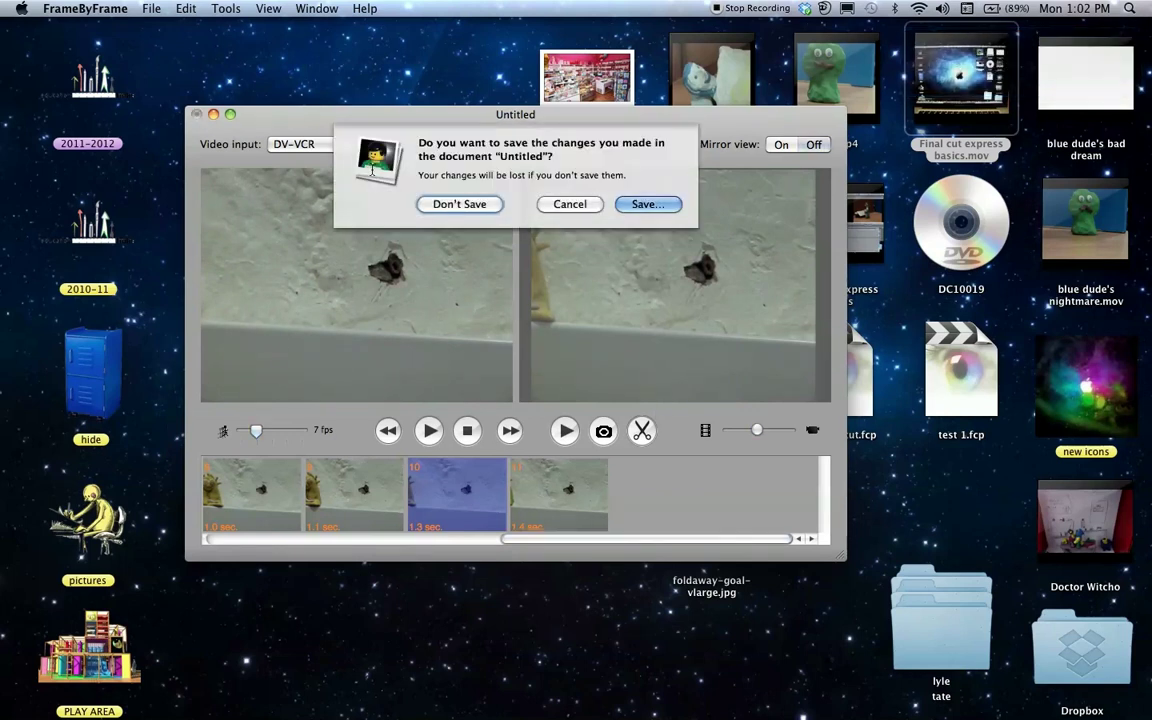
{"action": "left_click", "coordinate": [481, 204]}
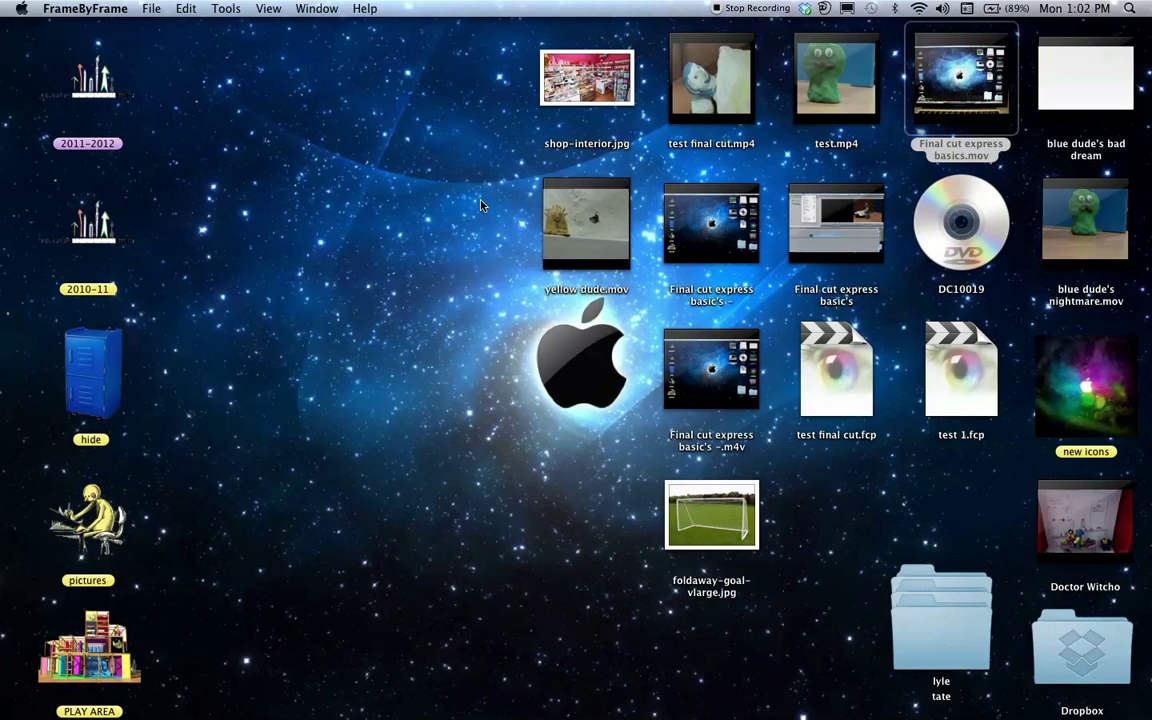
{"action": "double_click", "coordinate": [604, 205]}
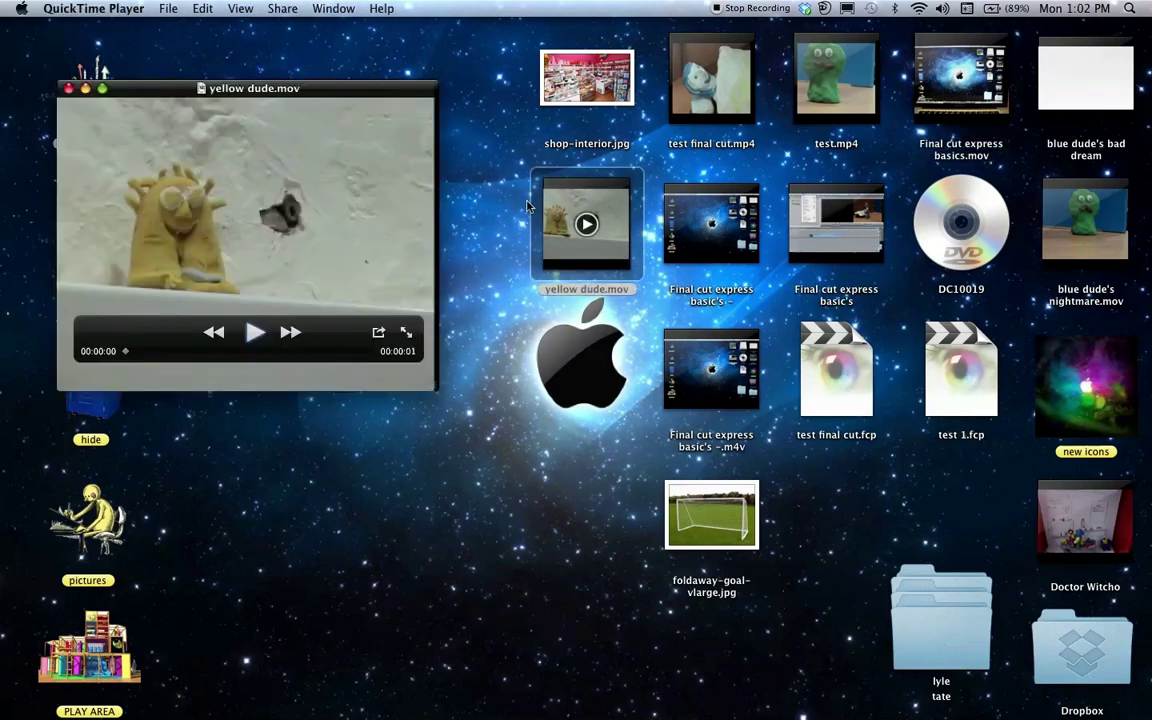
{"action": "left_click", "coordinate": [255, 332]}
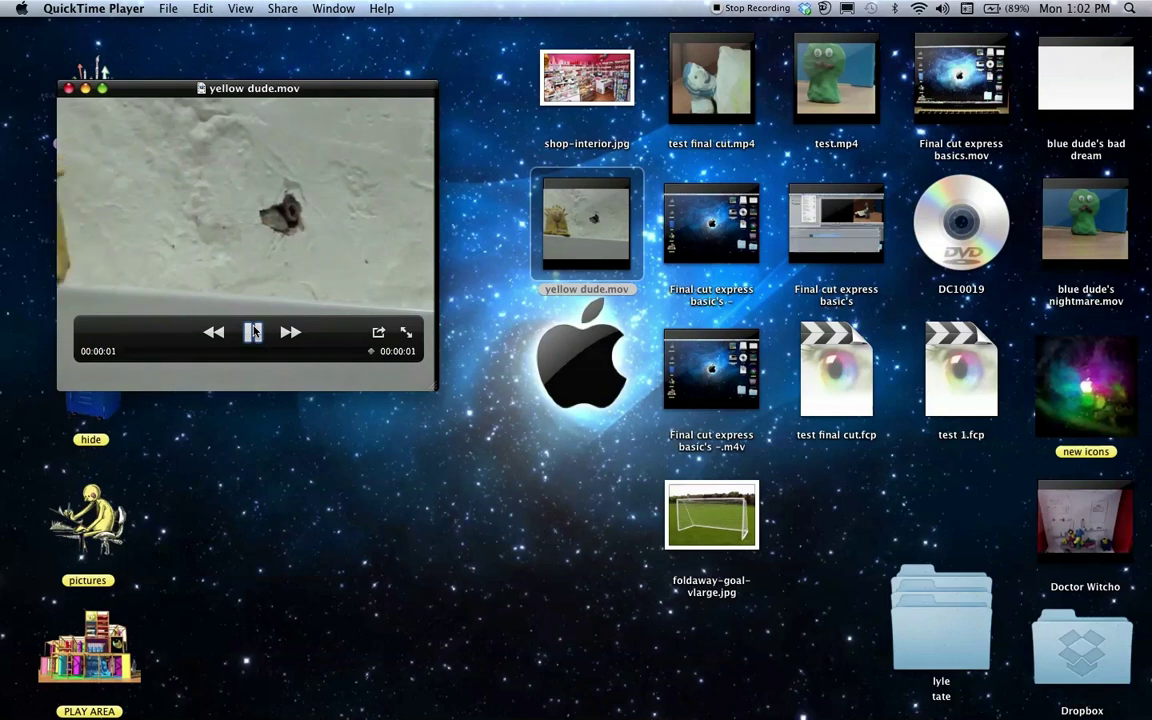
{"action": "left_click", "coordinate": [68, 89]}
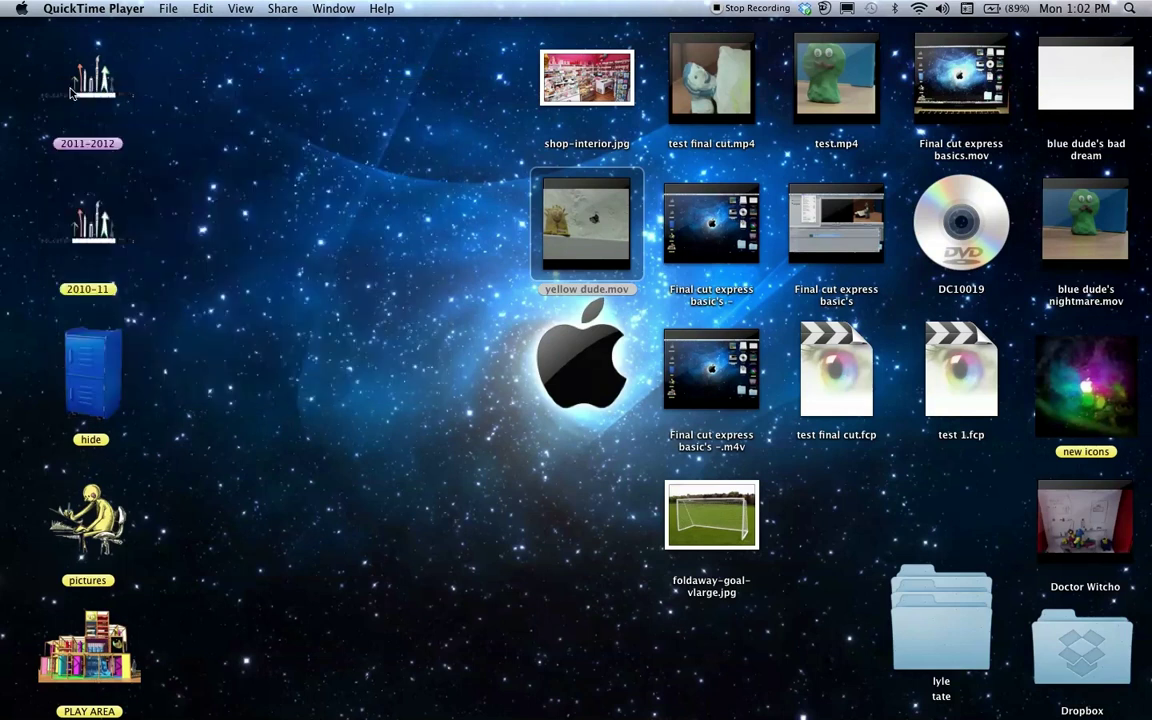